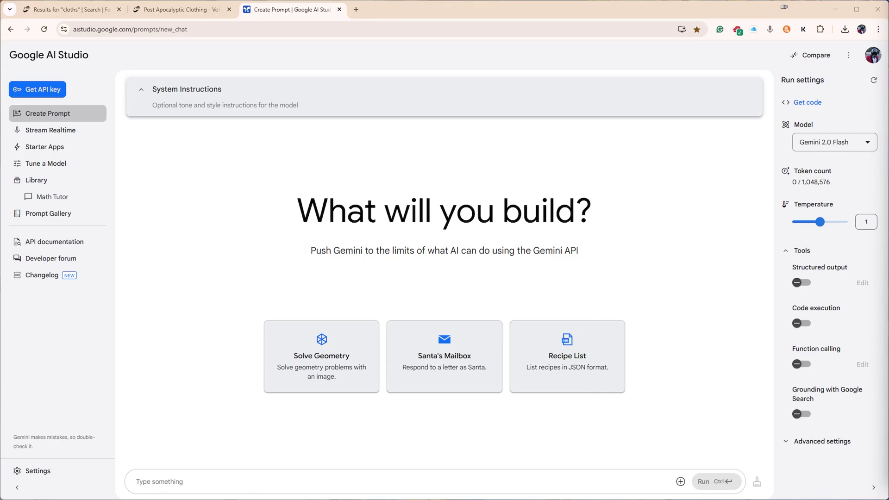
Start a Stream Realtime session and share the Blender 4.1 window with Gemini.
click(64, 134)
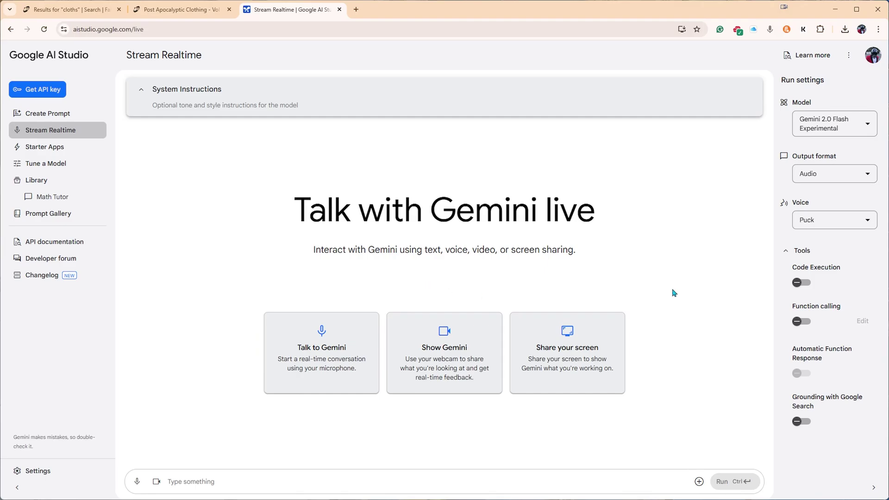
click(577, 354)
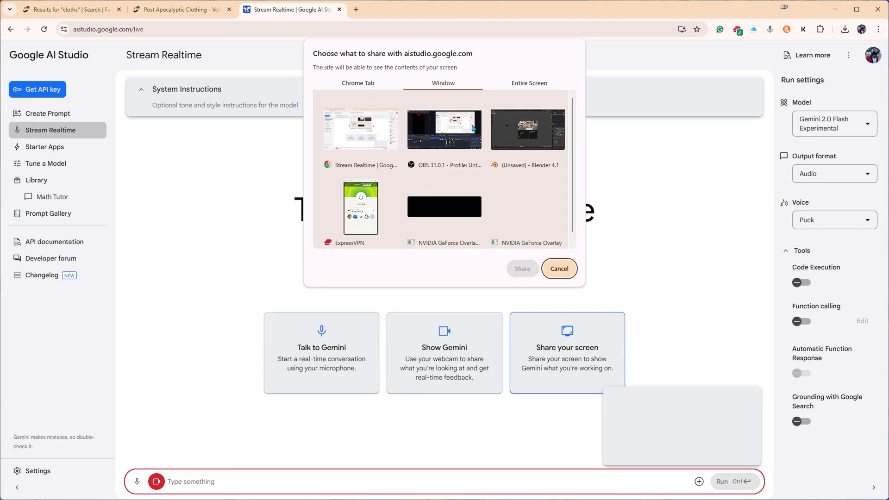
click(530, 131)
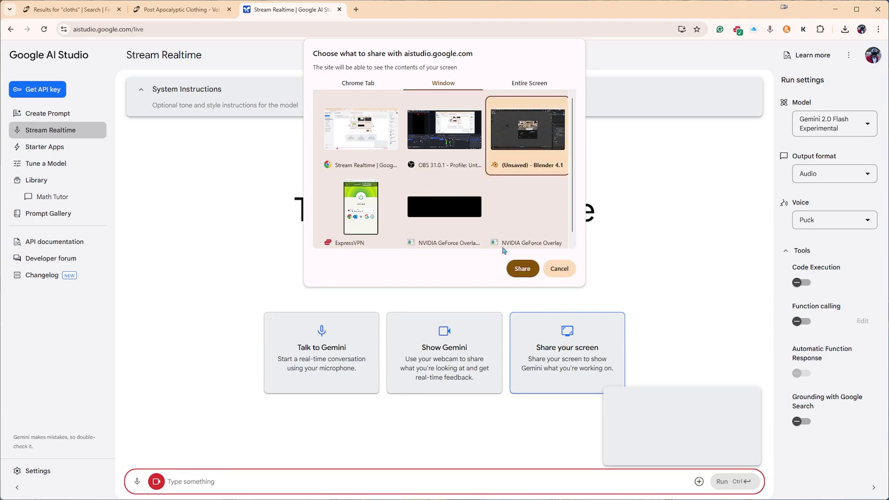
click(519, 269)
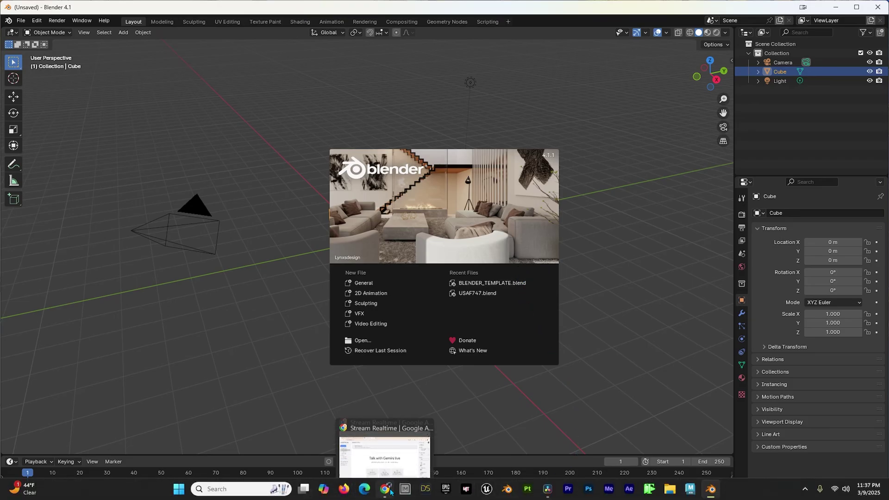
After the failed connection, reset the stream and pick the Blender 4.1 window to share again.
click(390, 491)
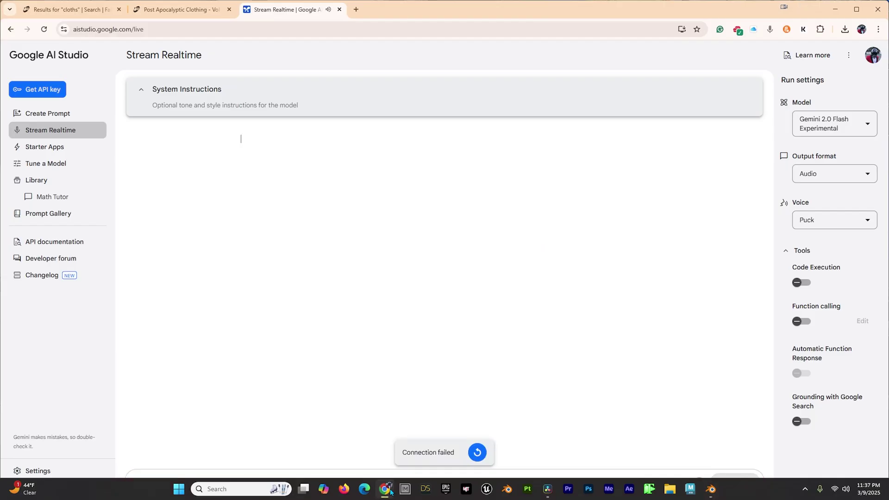
click(479, 453)
click(574, 361)
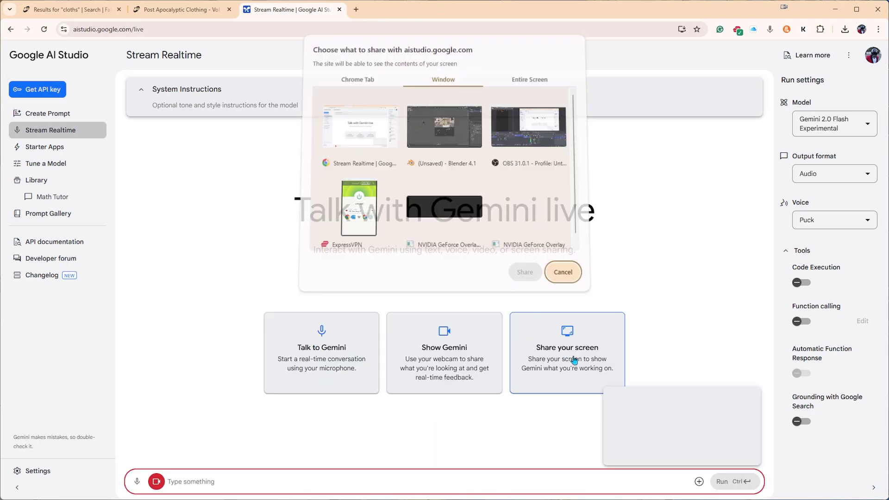
click(458, 131)
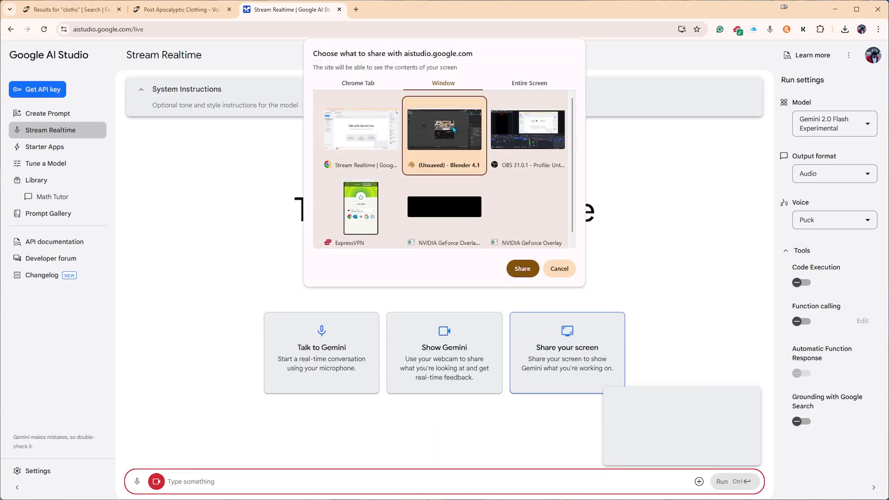
Confirm sharing the Blender window and dismiss the Blender splash screen.
click(522, 269)
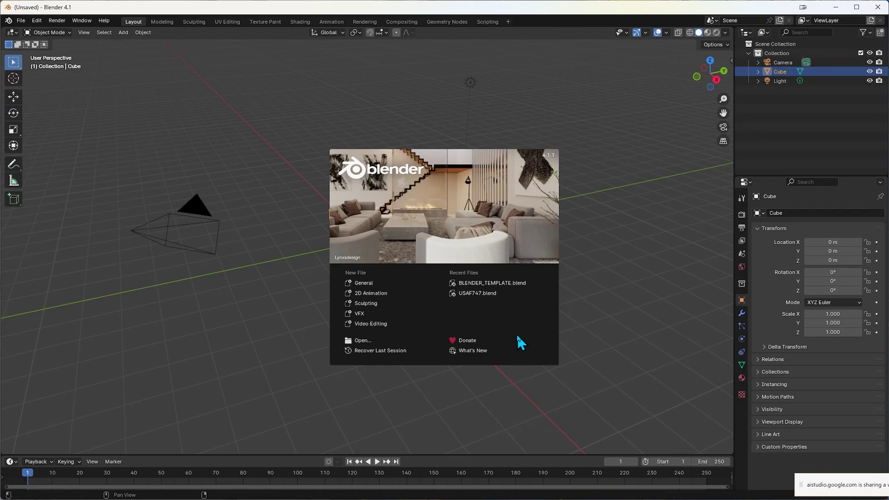
click(427, 153)
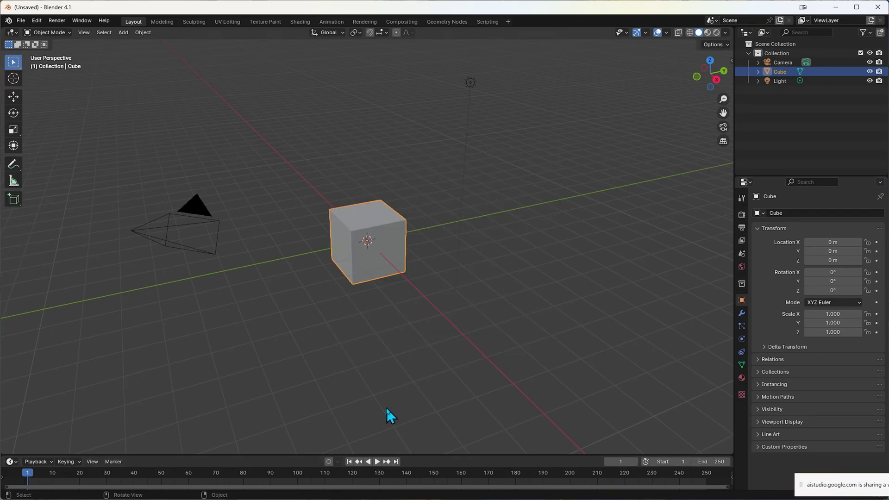
middle_drag(371, 317, 379, 316)
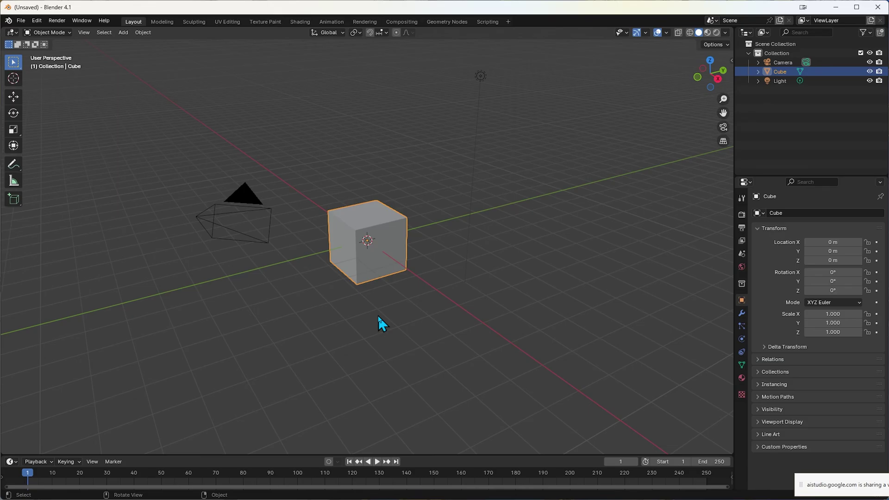
Inspect the default cube from several angles, then select the cube.
right_click(418, 346)
middle_drag(276, 365, 246, 304)
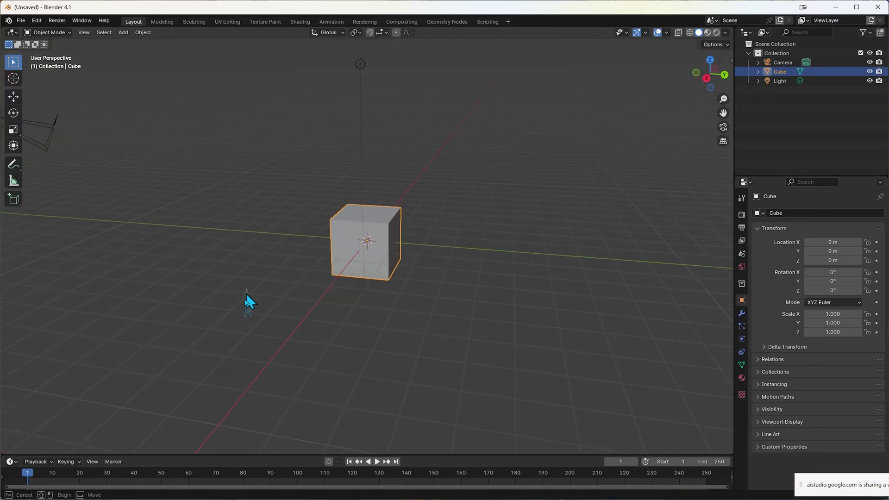
drag(246, 289, 314, 344)
middle_drag(286, 314, 333, 273)
click(342, 234)
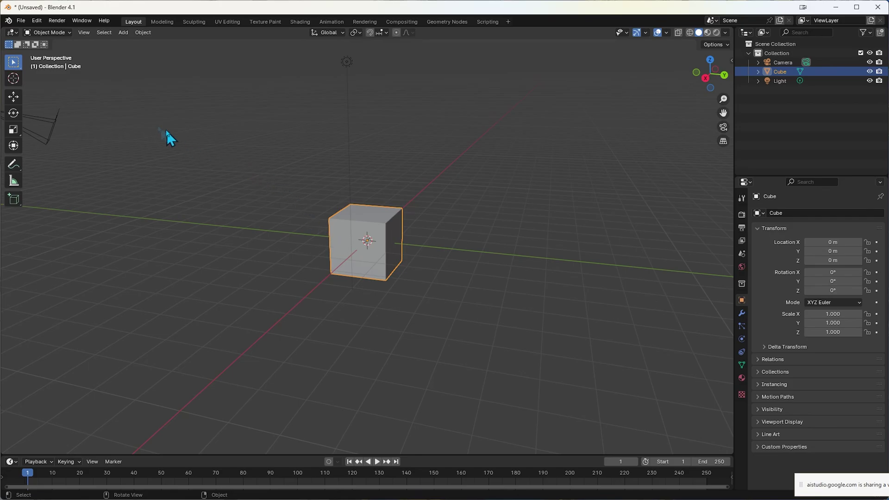
With the Scale tool, try stretching the cube along X, Z and Y, cancelling each attempt.
click(15, 133)
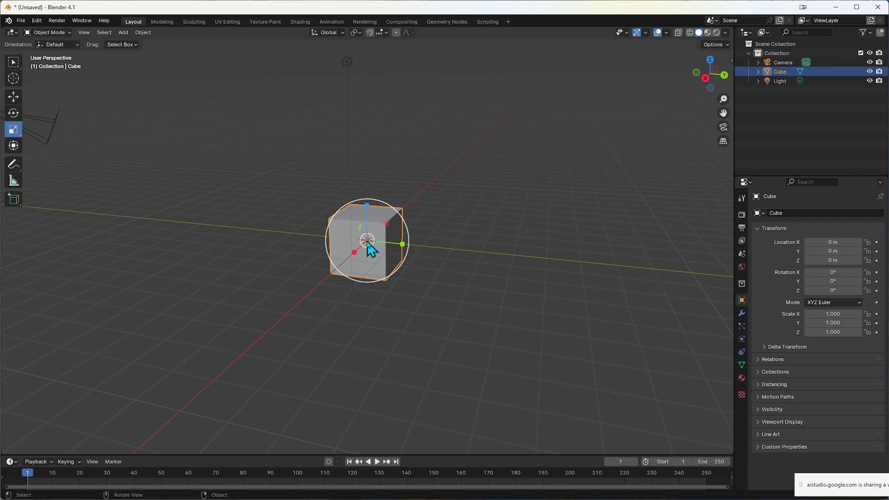
drag(369, 250, 435, 196)
key(Escape)
key(Escape)
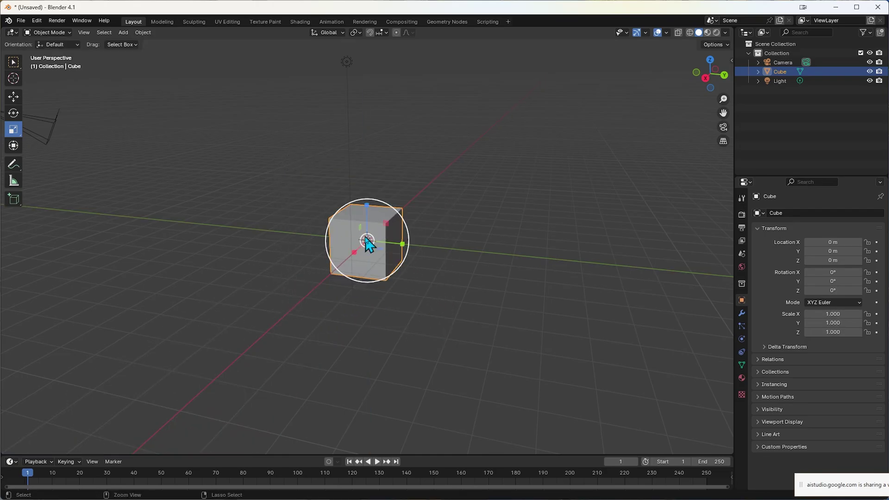
drag(369, 207, 370, 167)
key(Escape)
drag(403, 247, 470, 248)
key(Escape)
middle_drag(460, 287, 411, 301)
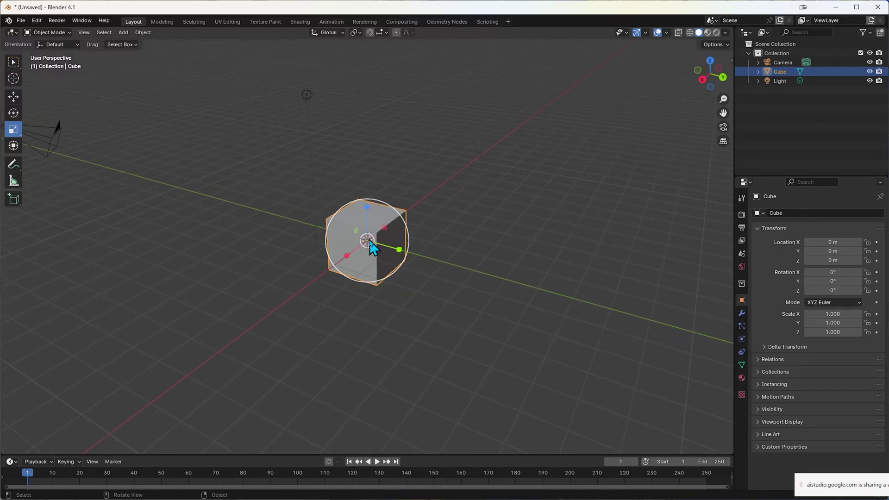
Enlarge the cube uniformly with two S scale operations.
mouse_move(367, 238)
mouse_down()
mouse_move(368, 194)
mouse_move(363, 253)
mouse_move(403, 218)
mouse_move(370, 221)
mouse_move(422, 201)
mouse_move(333, 228)
mouse_move(365, 233)
mouse_move(391, 204)
mouse_move(371, 218)
mouse_move(377, 210)
mouse_move(385, 209)
mouse_move(369, 220)
mouse_move(375, 224)
mouse_up()
middle_drag(454, 370, 421, 382)
key(s)
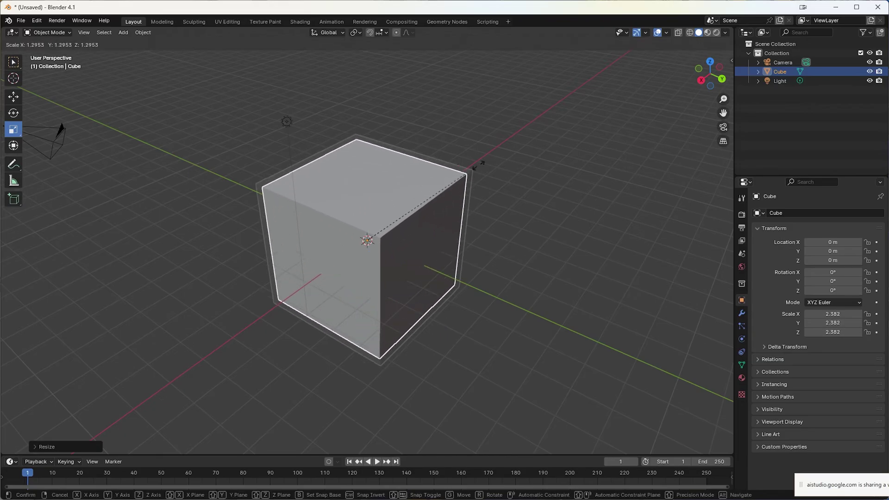
click(558, 135)
key(s)
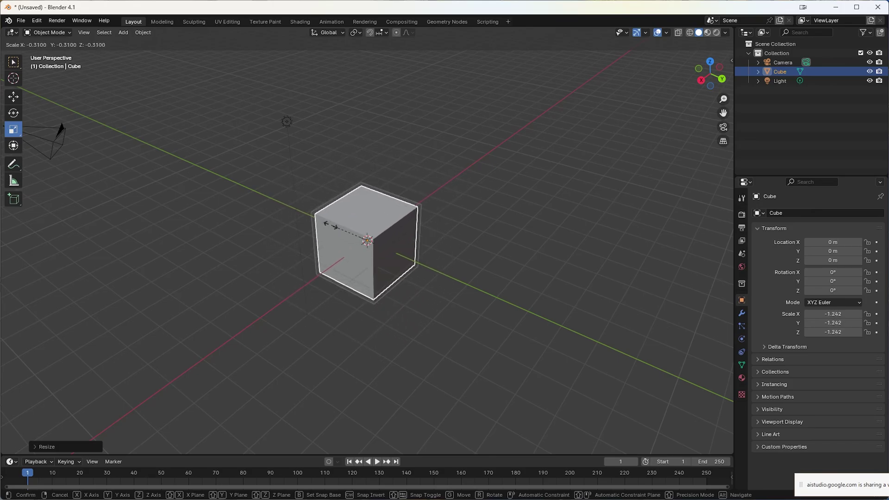
click(292, 232)
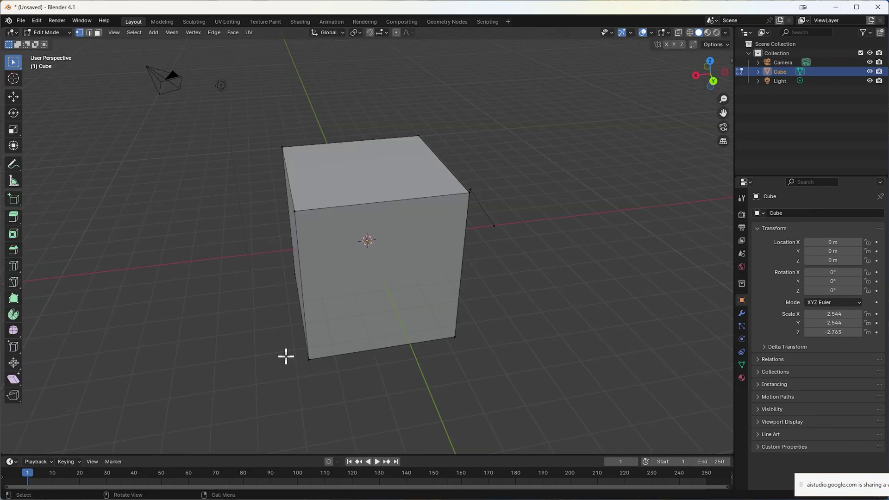
Flatten the cube along Z and stretch it along Y into a long slab.
middle_drag(263, 338, 341, 337)
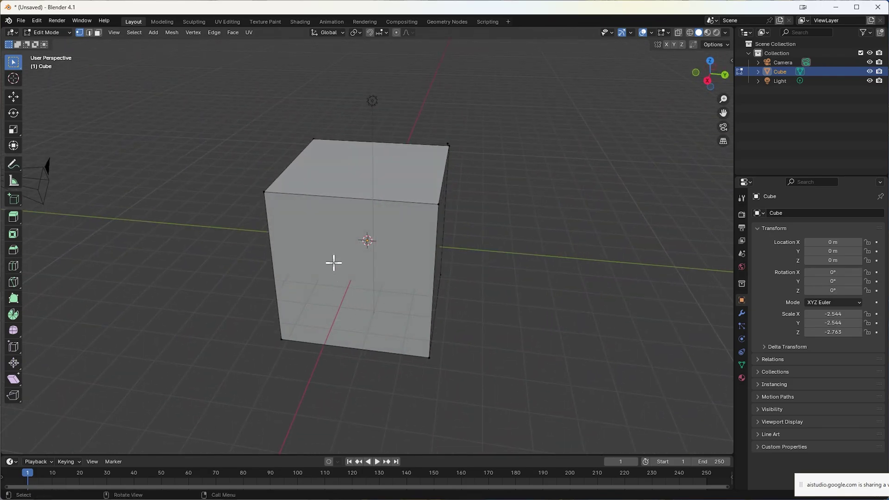
key(Tab)
mouse_move(367, 210)
mouse_down()
mouse_move(376, 179)
mouse_move(370, 219)
mouse_up()
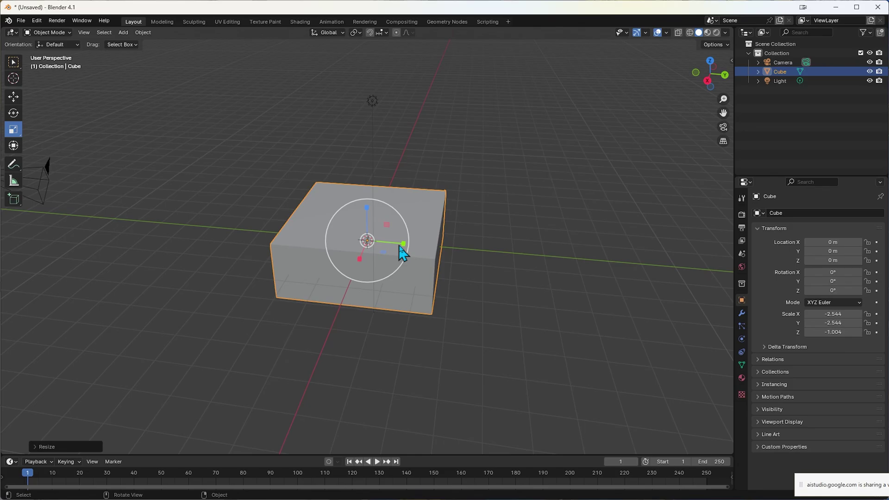
drag(405, 244, 483, 249)
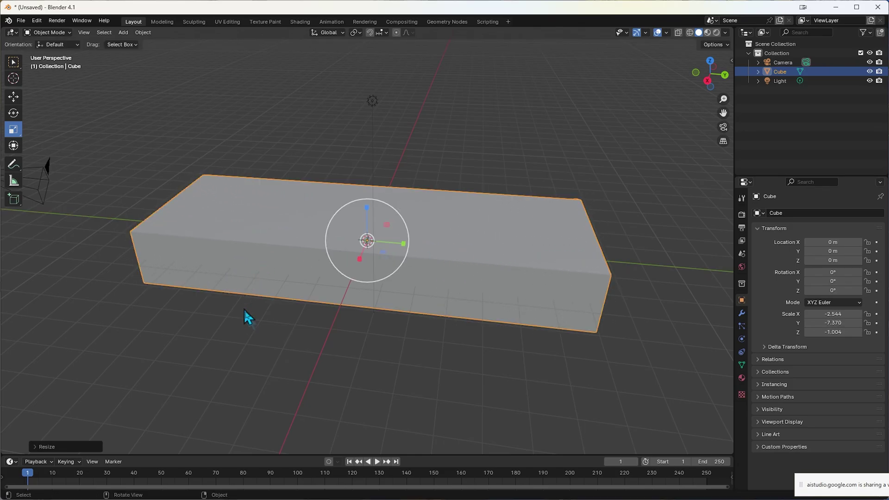
Zoom out to view the finished slab and return to the AI Studio chat.
middle_drag(234, 335, 274, 335)
scroll(273, 334, down, 6)
scroll(274, 334, down, 1)
key(alt+Tab)
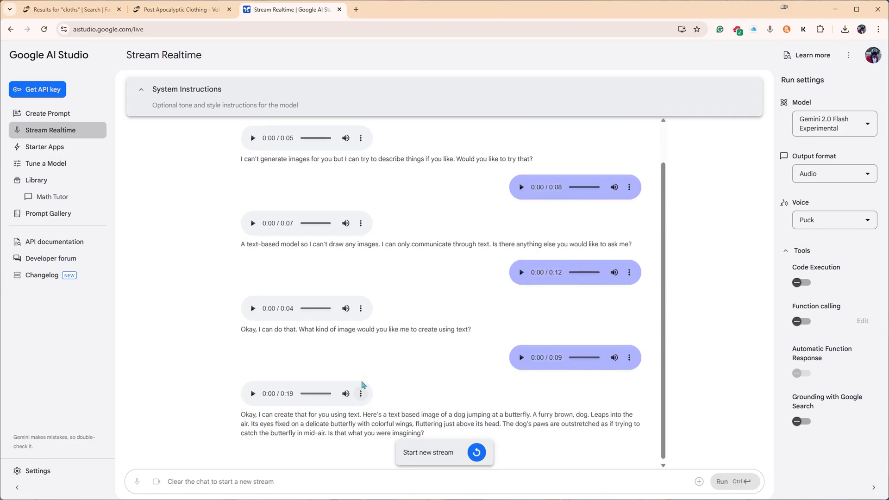
scroll(324, 361, up, 1)
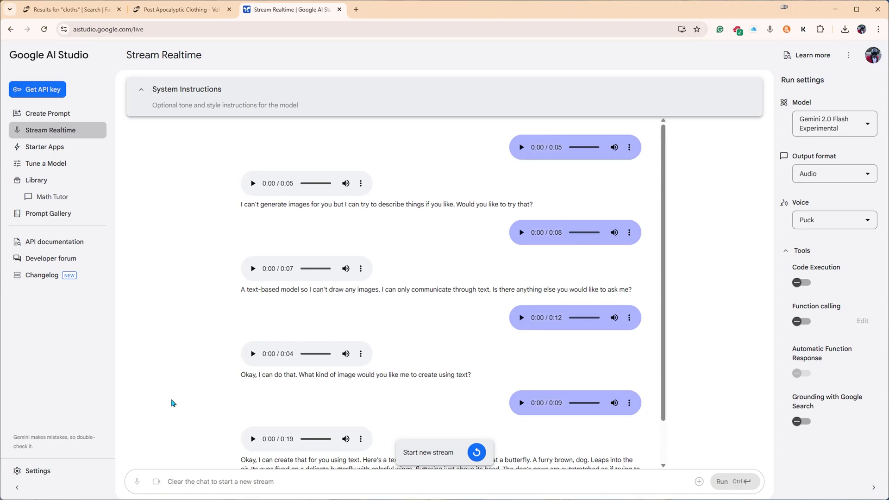
scroll(479, 363, down, 1)
scroll(469, 364, up, 1)
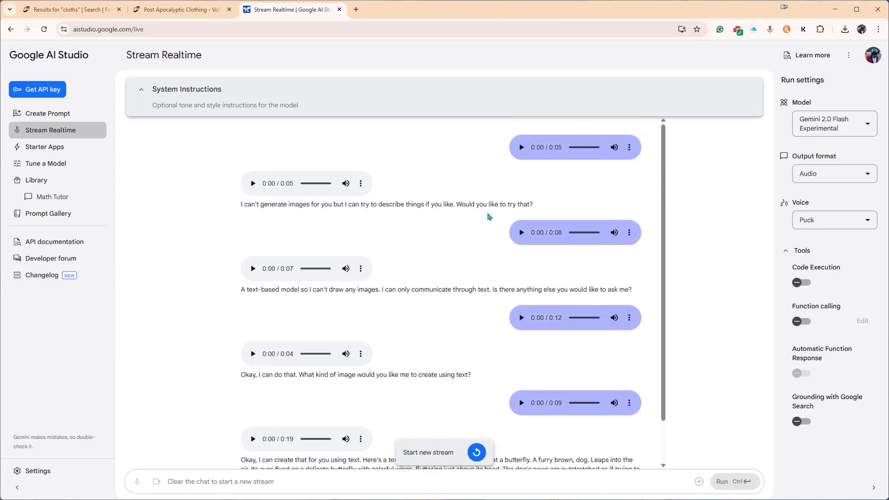